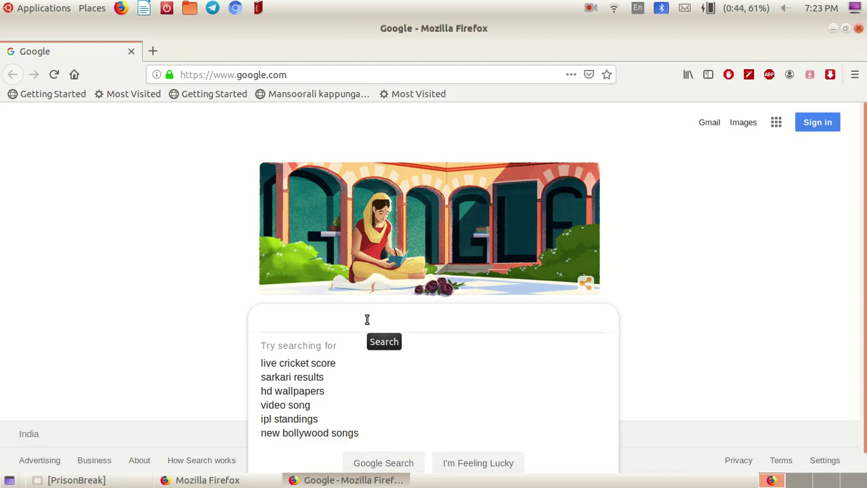
Search Google for "marigold" using the suggested spelling and show the image results.
{"action": "type", "text": "merr"}
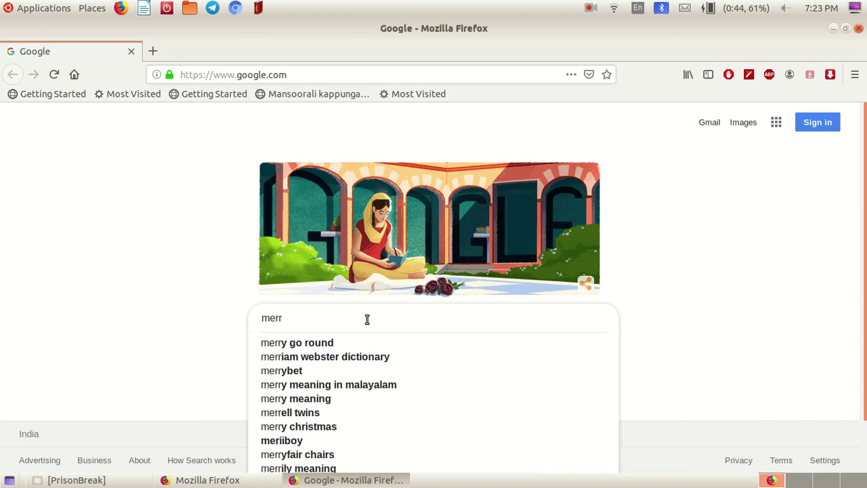
{"action": "type", "text": "igo"}
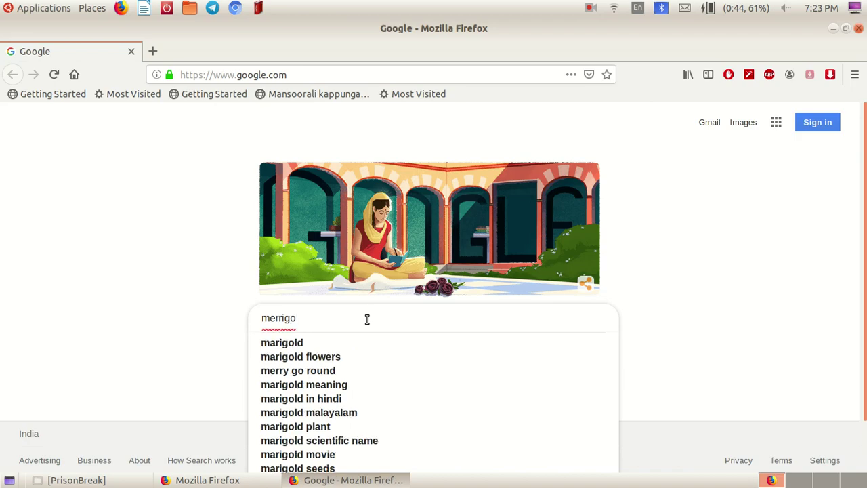
{"action": "double_click", "coordinate": [281, 319]}
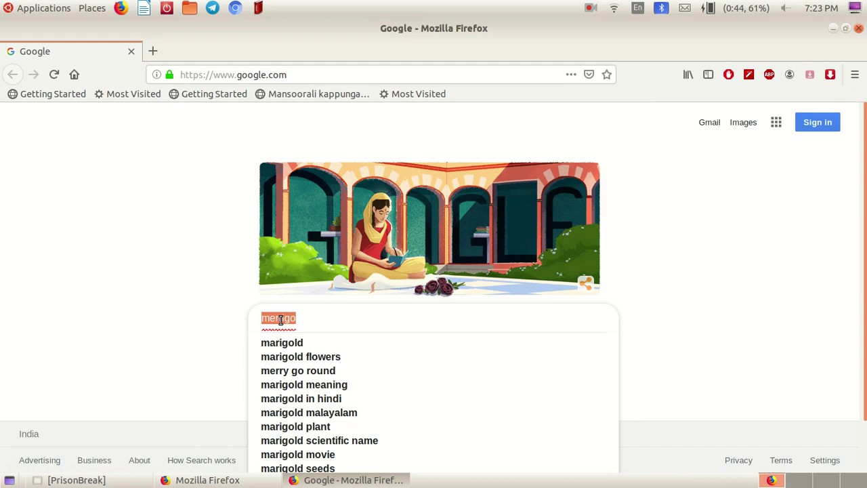
{"action": "left_click", "coordinate": [300, 345]}
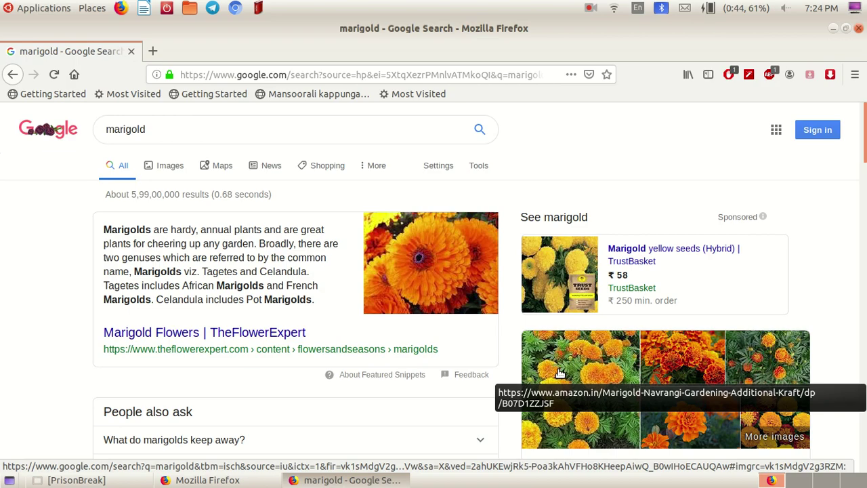
{"action": "left_click", "coordinate": [166, 169]}
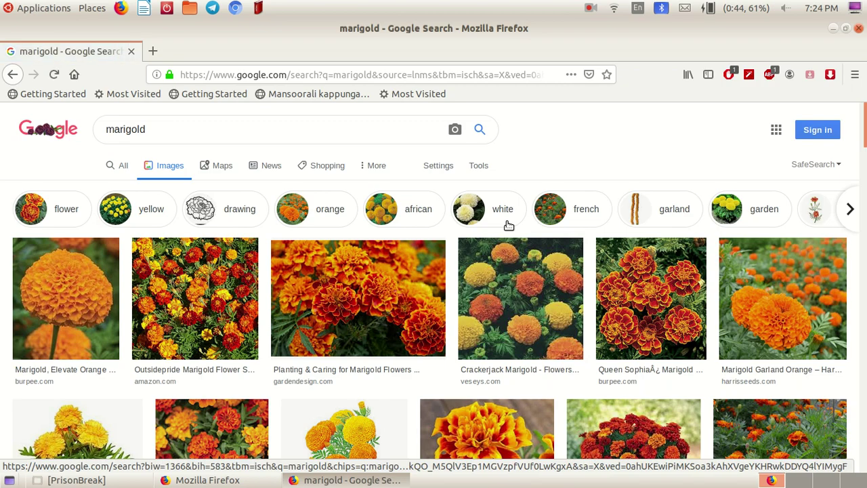
Filter the marigold images by usage rights to "Labeled for noncommercial reuse with modification".
{"action": "left_click", "coordinate": [484, 167]}
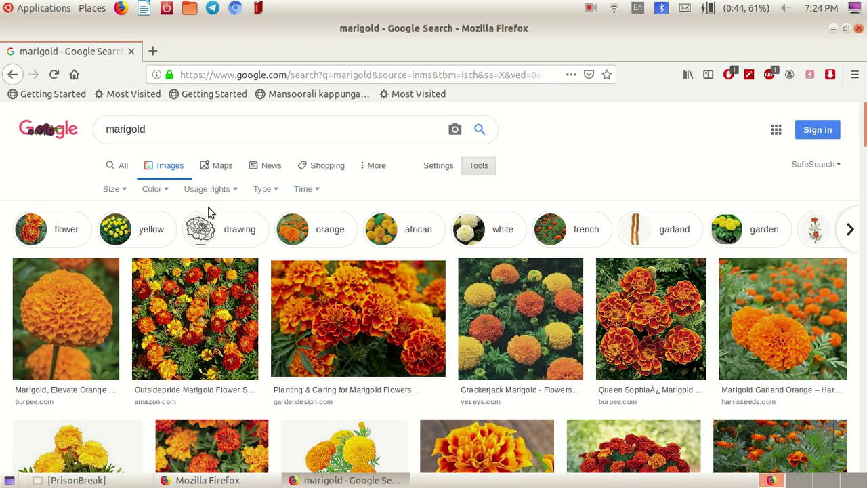
{"action": "left_click", "coordinate": [225, 189]}
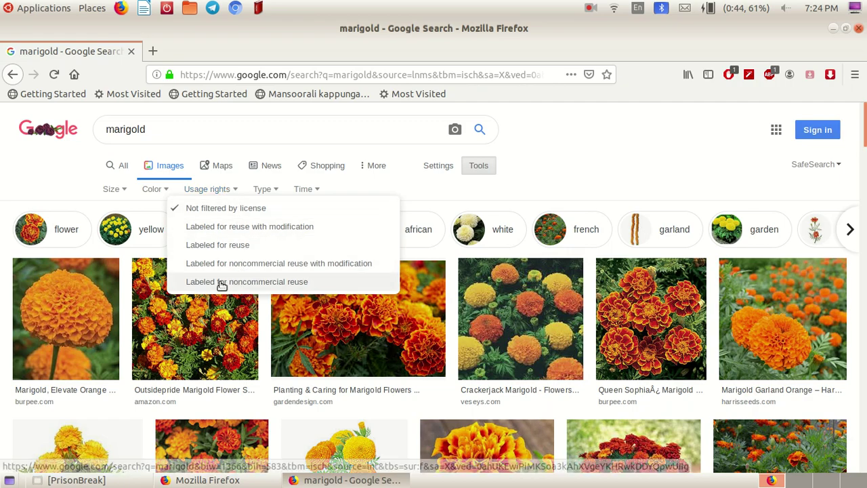
{"action": "left_click", "coordinate": [184, 269]}
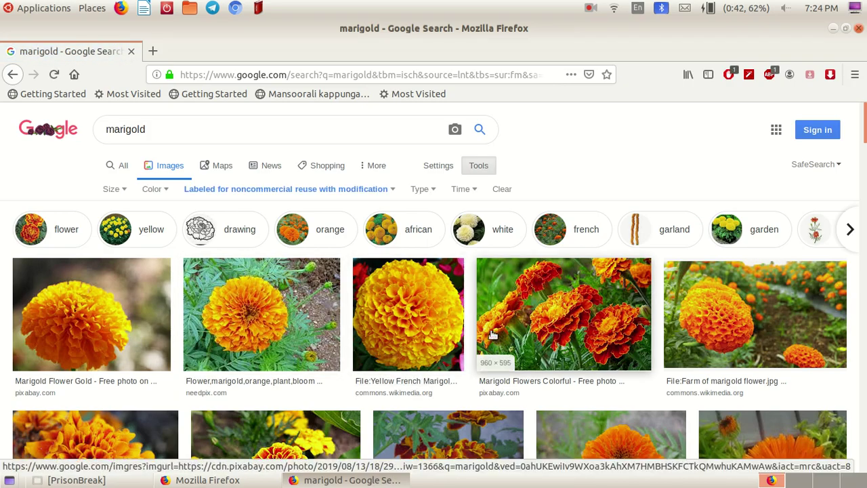
Browse the filtered images and save the yellow French marigold picture to the Desktop as marigold.jpeg.
{"action": "scroll", "coordinate": [520, 329], "scroll_direction": "down", "scroll_amount": 7}
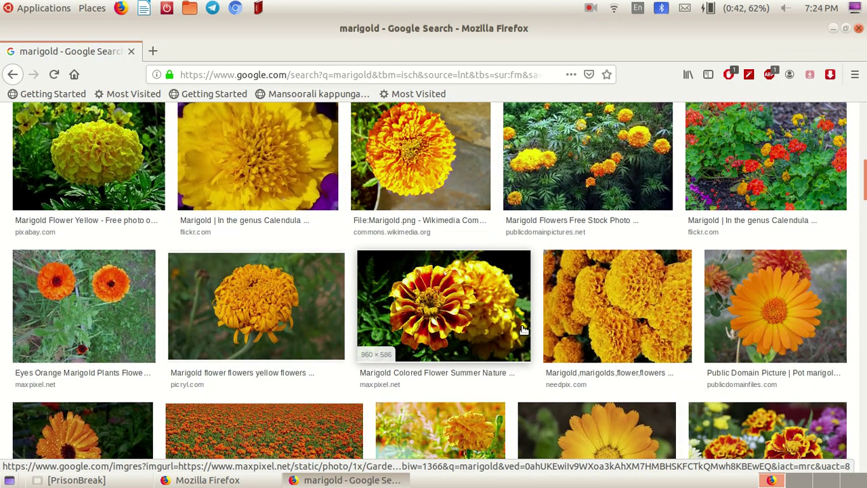
{"action": "scroll", "coordinate": [522, 330], "scroll_direction": "down", "scroll_amount": 4}
{"action": "scroll", "coordinate": [525, 330], "scroll_direction": "down", "scroll_amount": 5}
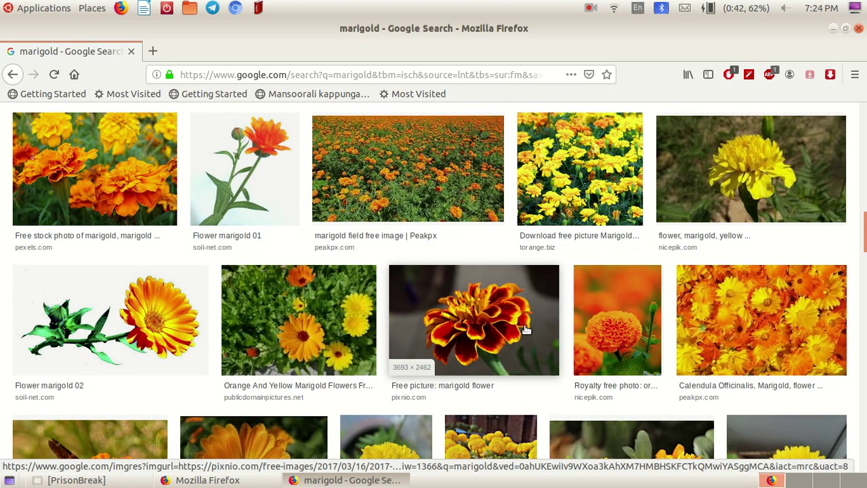
{"action": "scroll", "coordinate": [526, 329], "scroll_direction": "up", "scroll_amount": 15}
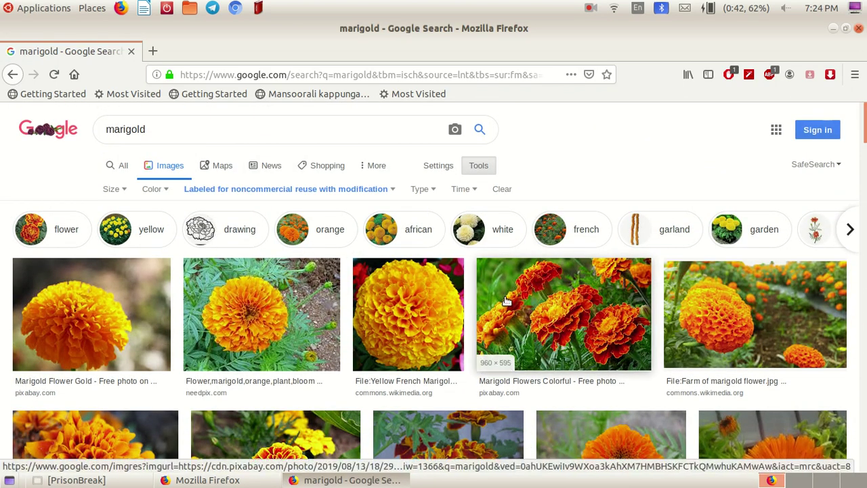
{"action": "scroll", "coordinate": [508, 308], "scroll_direction": "down", "scroll_amount": 4}
{"action": "scroll", "coordinate": [399, 317], "scroll_direction": "up", "scroll_amount": 4}
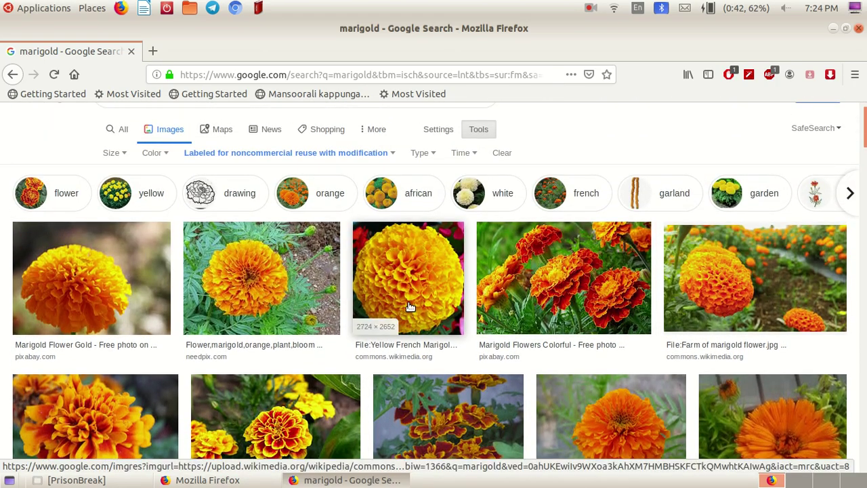
{"action": "right_click", "coordinate": [411, 272]}
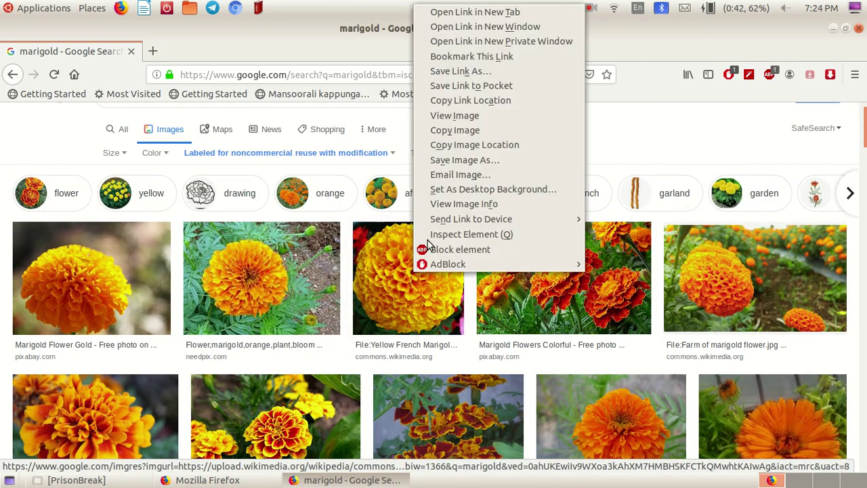
{"action": "left_click", "coordinate": [473, 161]}
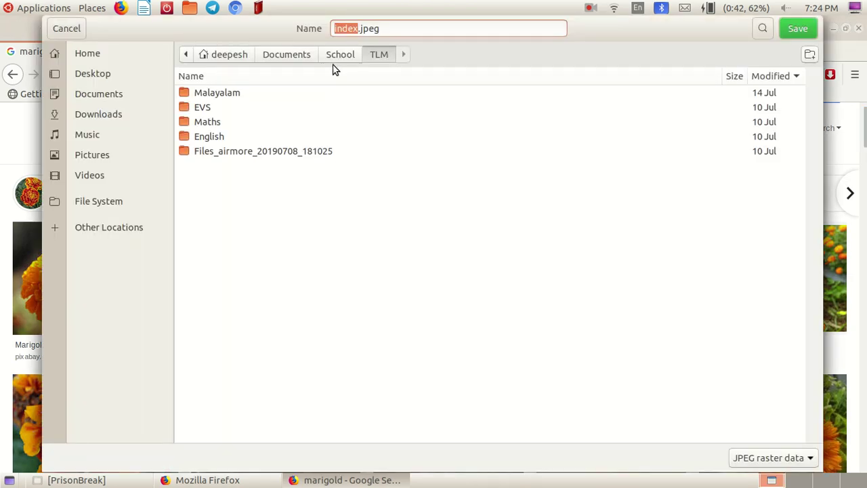
{"action": "type", "text": "marigold"}
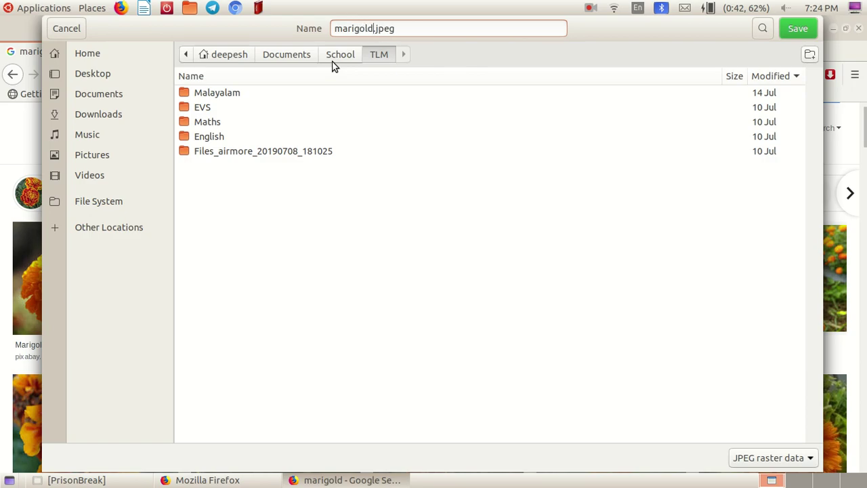
{"action": "left_click", "coordinate": [112, 113]}
{"action": "left_click", "coordinate": [102, 74]}
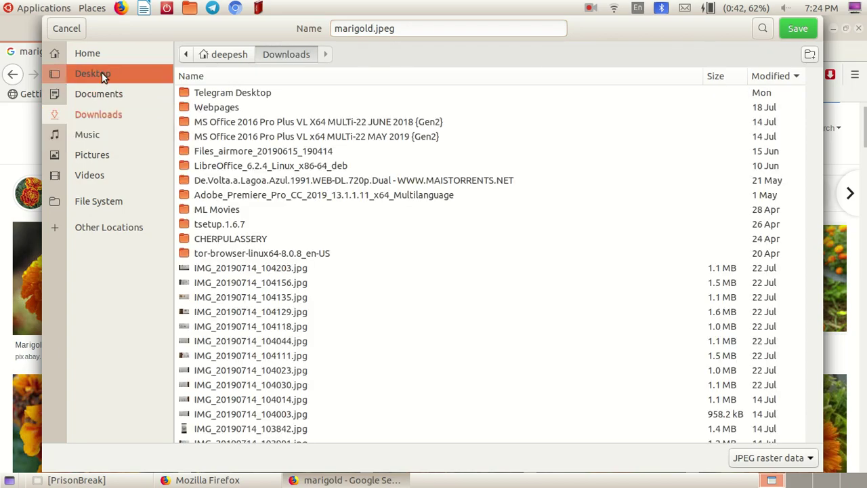
{"action": "left_click", "coordinate": [797, 28]}
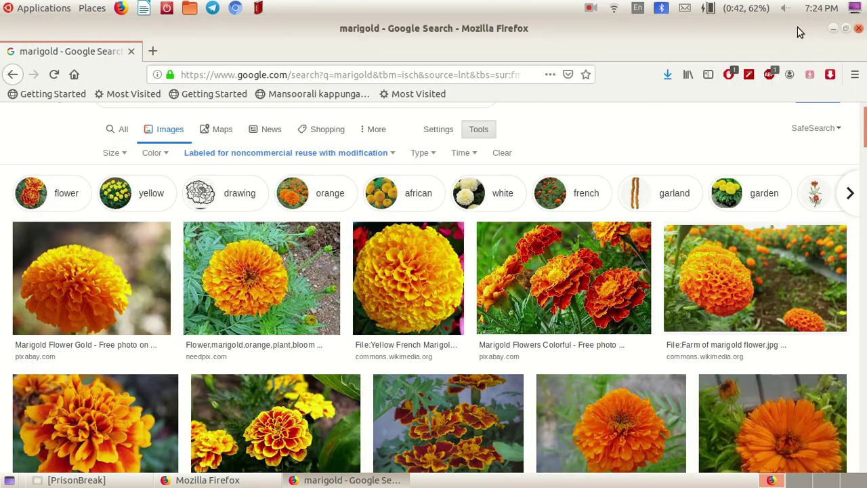
Minimize the browser windows, move marigold.jpeg to an empty area of the desktop and open it in the image viewer.
{"action": "left_click", "coordinate": [832, 30]}
{"action": "left_click", "coordinate": [832, 28]}
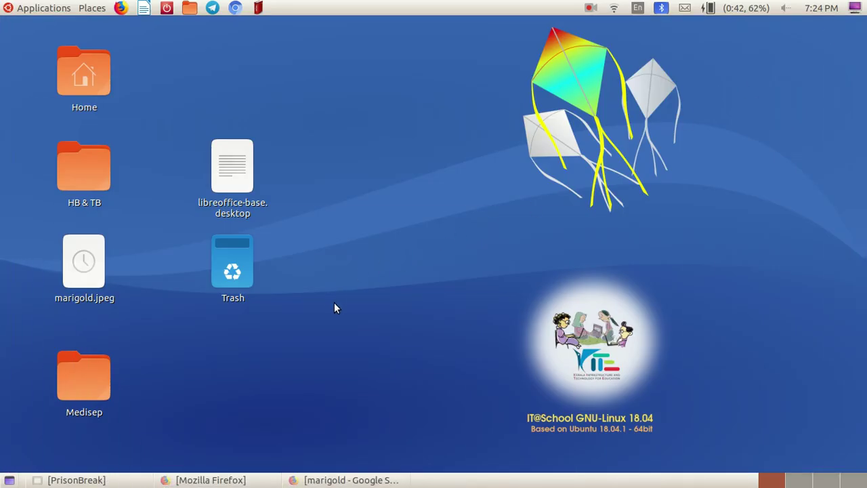
{"action": "left_click_drag", "start_coordinate": [102, 267], "coordinate": [373, 203]}
{"action": "double_click", "coordinate": [372, 181]}
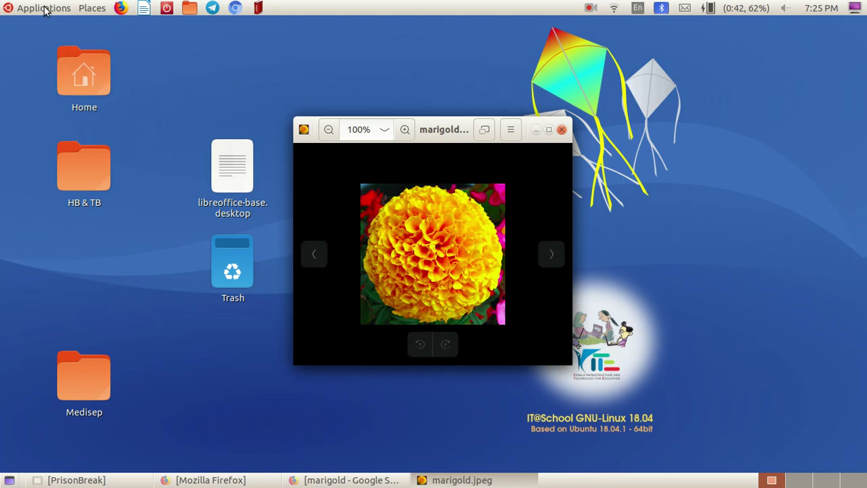
Open the Home folder in the file manager and show its hidden files.
{"action": "left_click", "coordinate": [93, 9]}
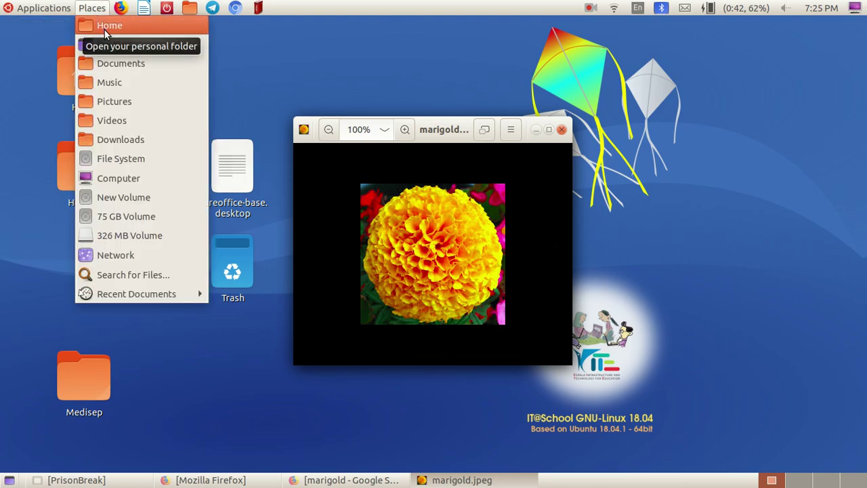
{"action": "left_click", "coordinate": [105, 30]}
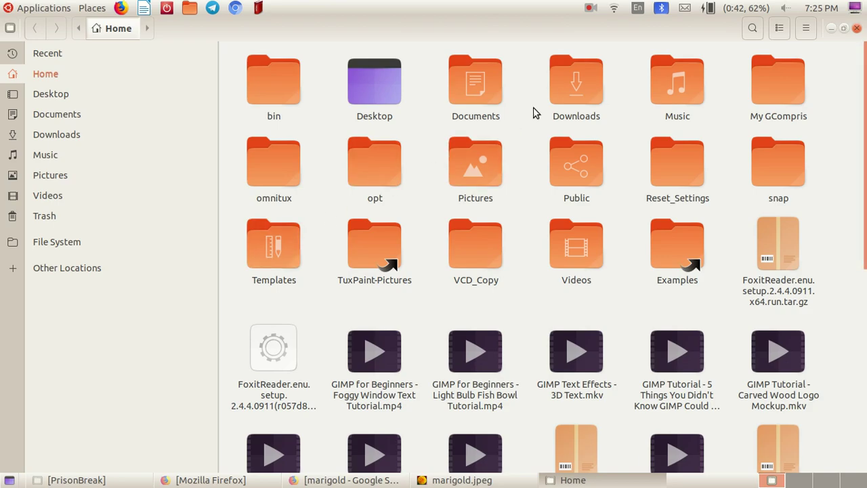
{"action": "left_click", "coordinate": [805, 31]}
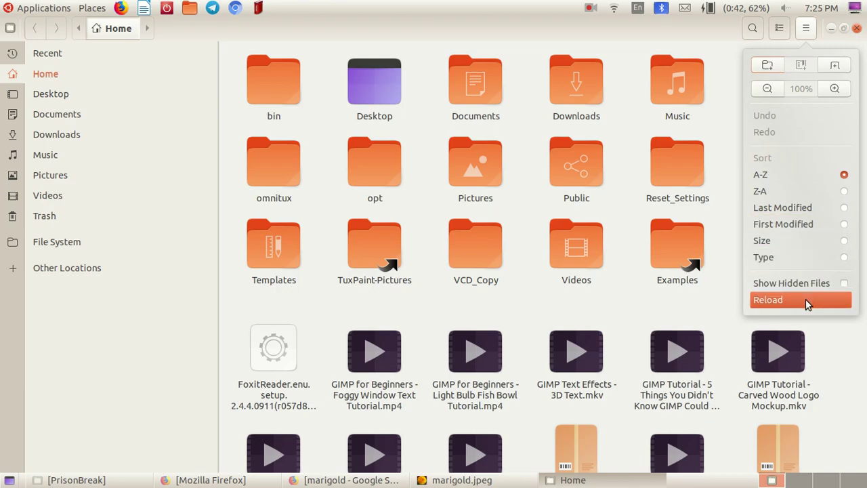
{"action": "left_click", "coordinate": [845, 285]}
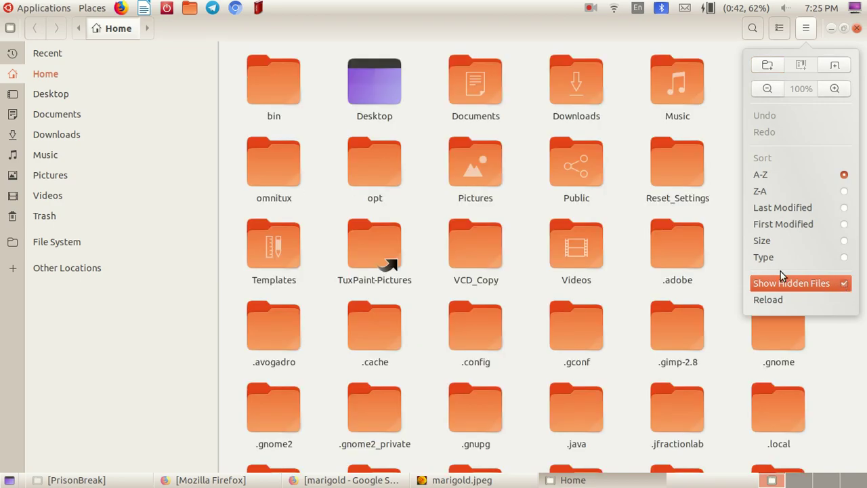
{"action": "left_click", "coordinate": [319, 156]}
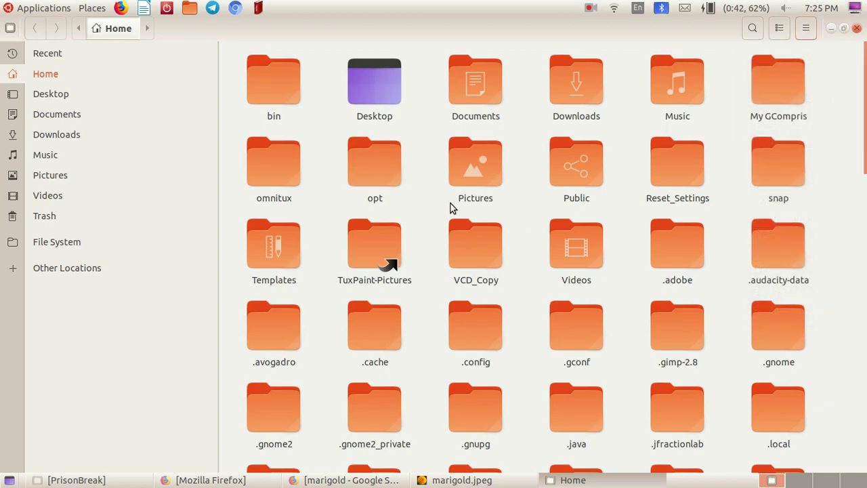
Find the hidden .tuxpaint folder in the Home folder and open it.
{"action": "scroll", "coordinate": [535, 237], "scroll_direction": "down", "scroll_amount": 1}
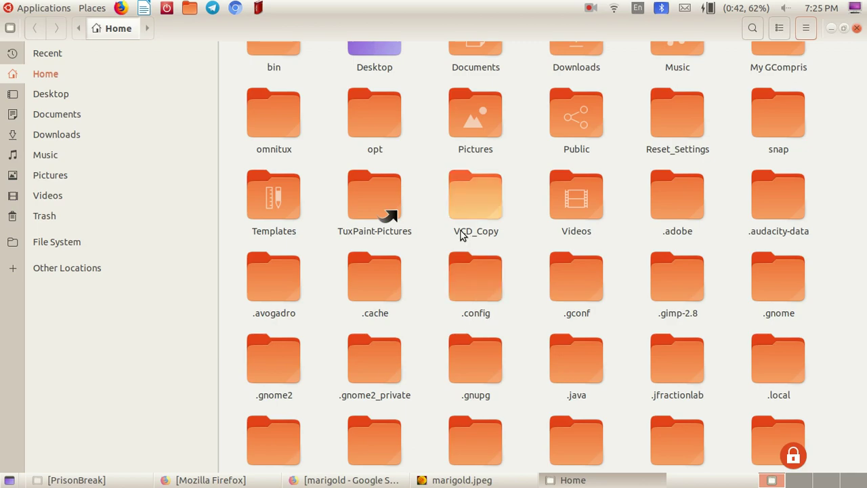
{"action": "scroll", "coordinate": [480, 260], "scroll_direction": "down", "scroll_amount": 4}
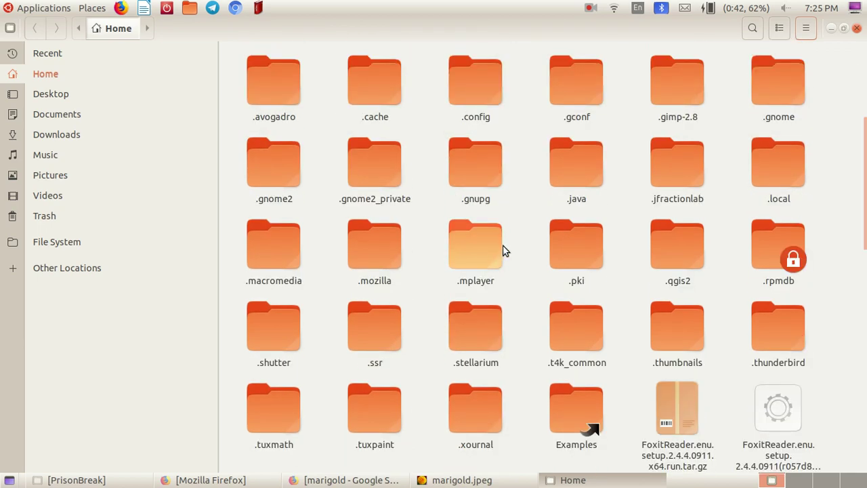
{"action": "left_click", "coordinate": [381, 409]}
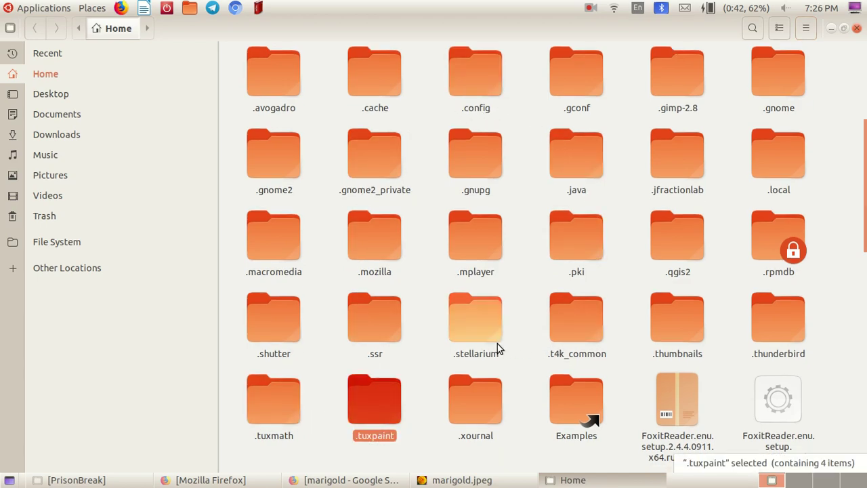
{"action": "scroll", "coordinate": [469, 345], "scroll_direction": "up", "scroll_amount": 5}
{"action": "scroll", "coordinate": [468, 345], "scroll_direction": "down", "scroll_amount": 8}
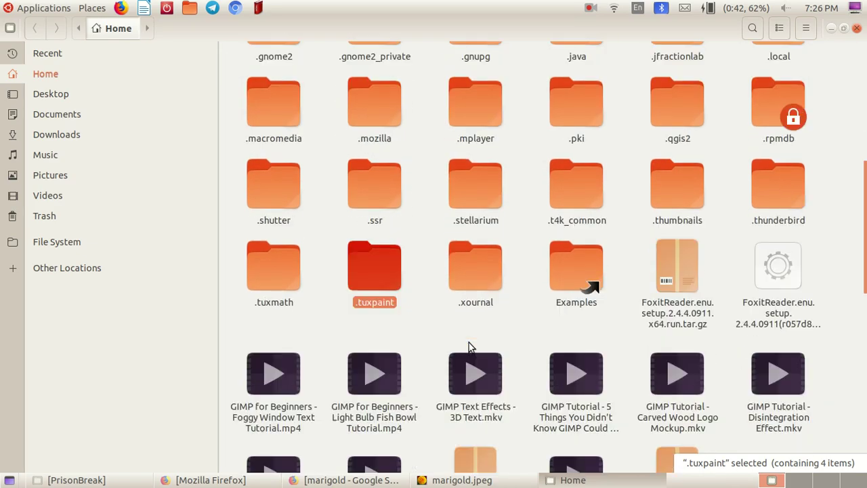
{"action": "scroll", "coordinate": [379, 238], "scroll_direction": "up", "scroll_amount": 4}
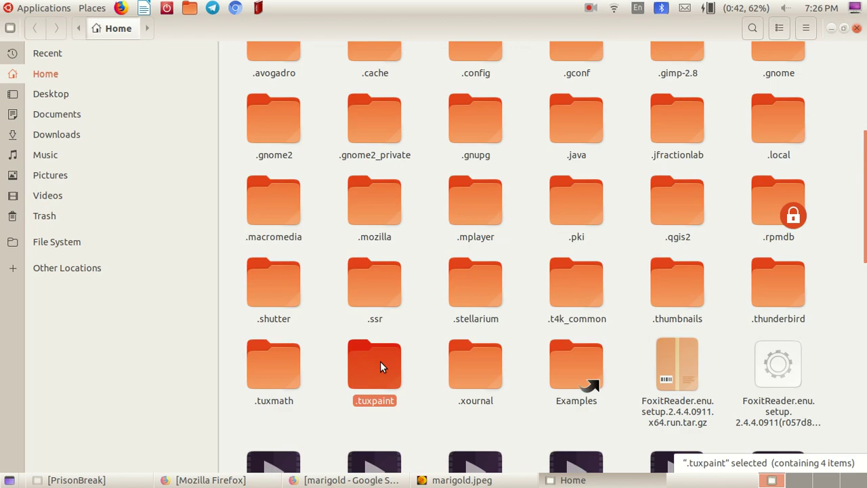
{"action": "double_click", "coordinate": [380, 362]}
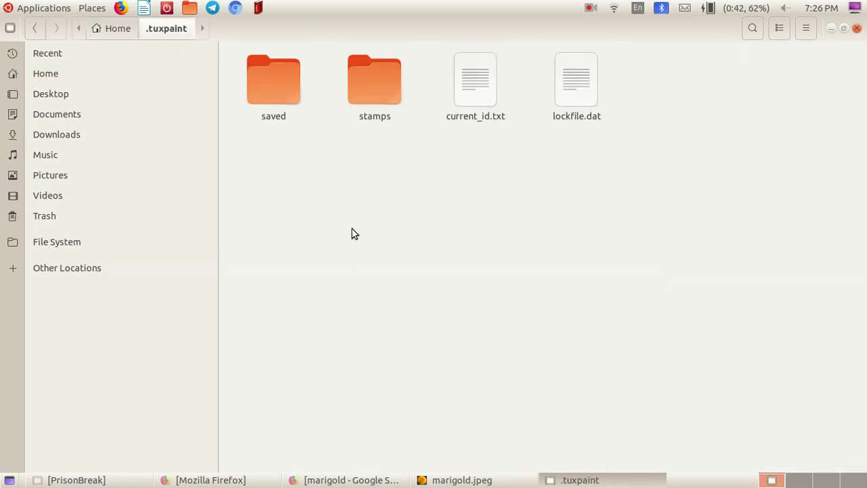
{"action": "left_click", "coordinate": [378, 85]}
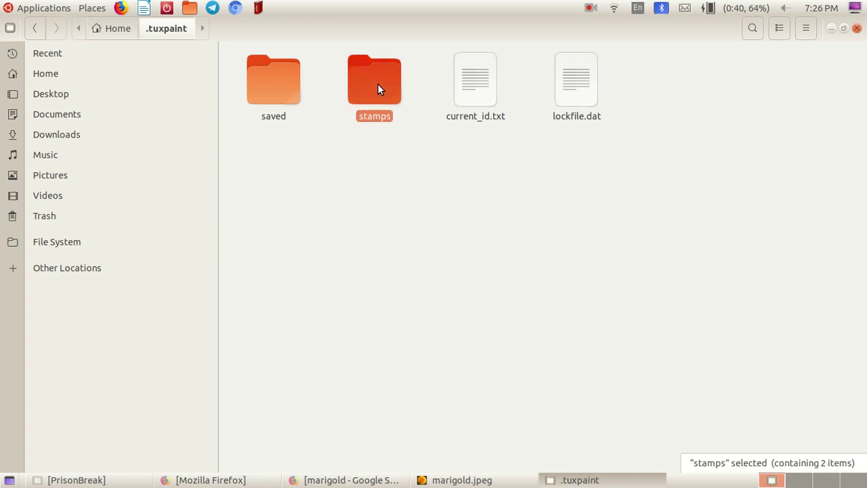
{"action": "left_click", "coordinate": [393, 226]}
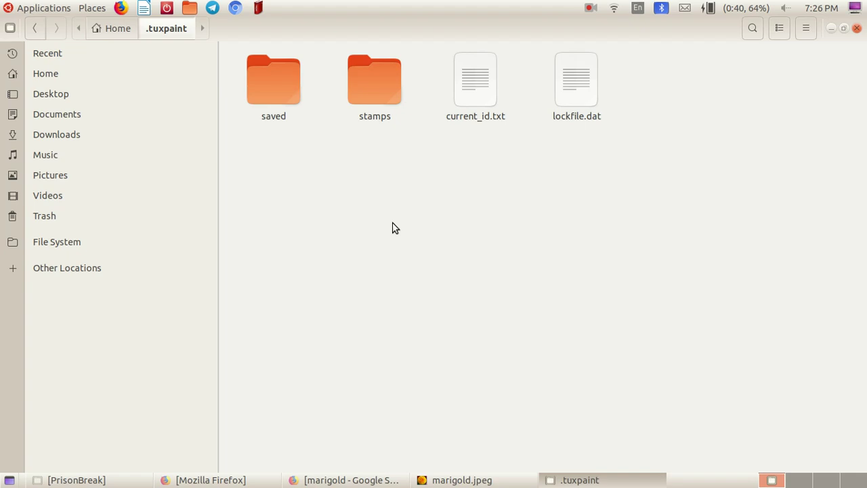
{"action": "right_click", "coordinate": [381, 168]}
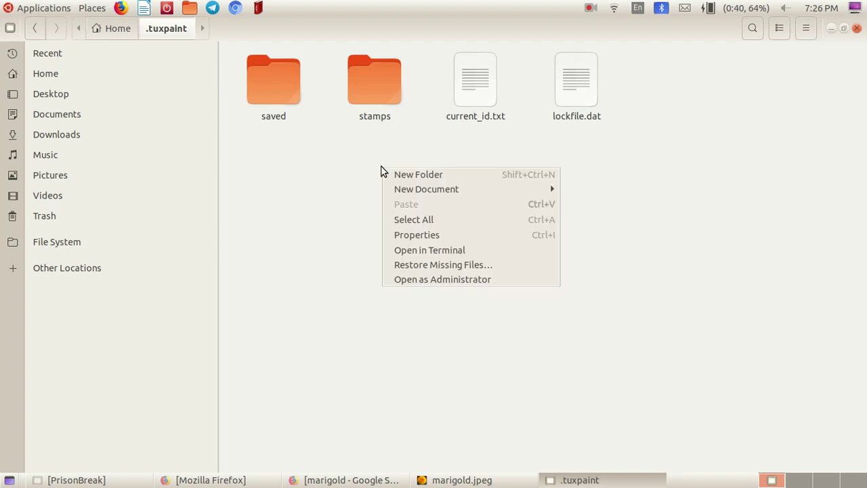
{"action": "left_click", "coordinate": [419, 174]}
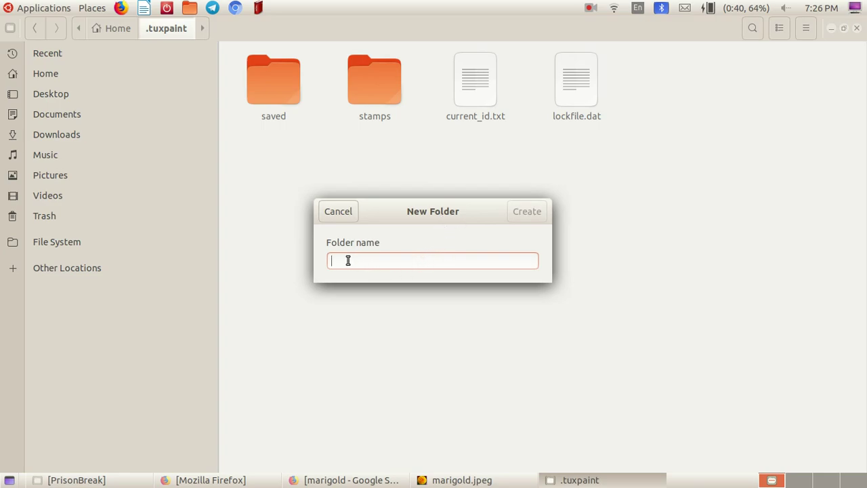
{"action": "type", "text": "s"}
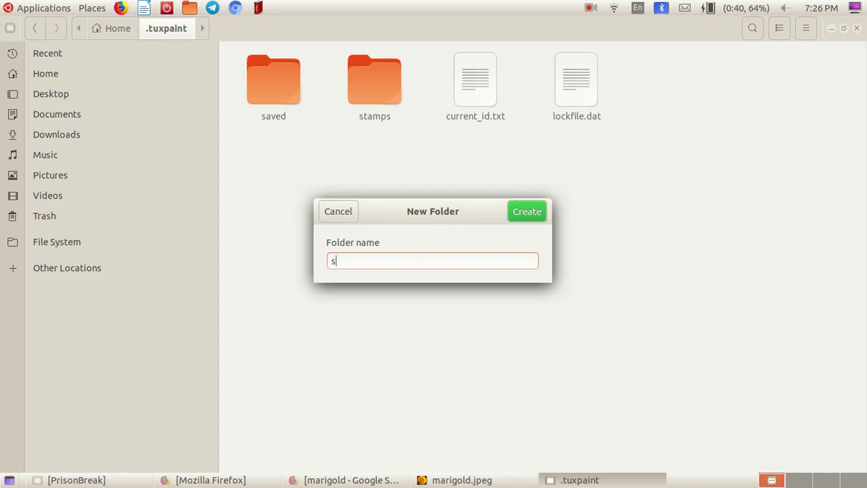
{"action": "type", "text": "tamps"}
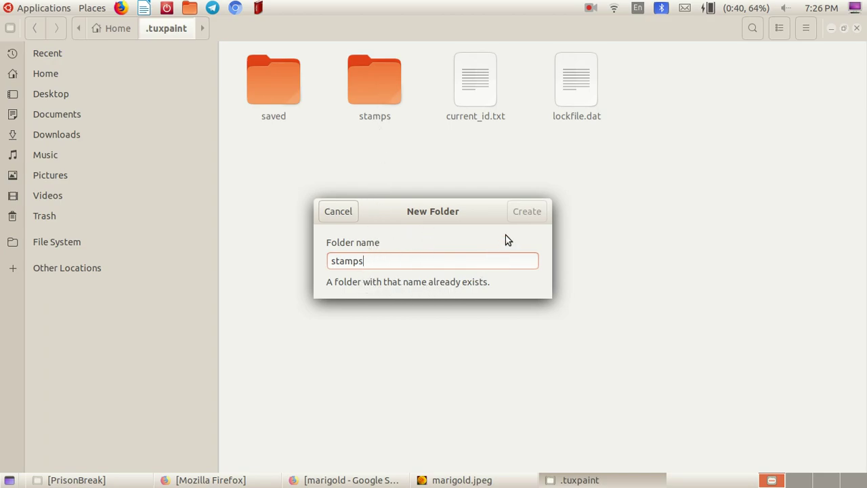
{"action": "key", "text": "BackSpace"}
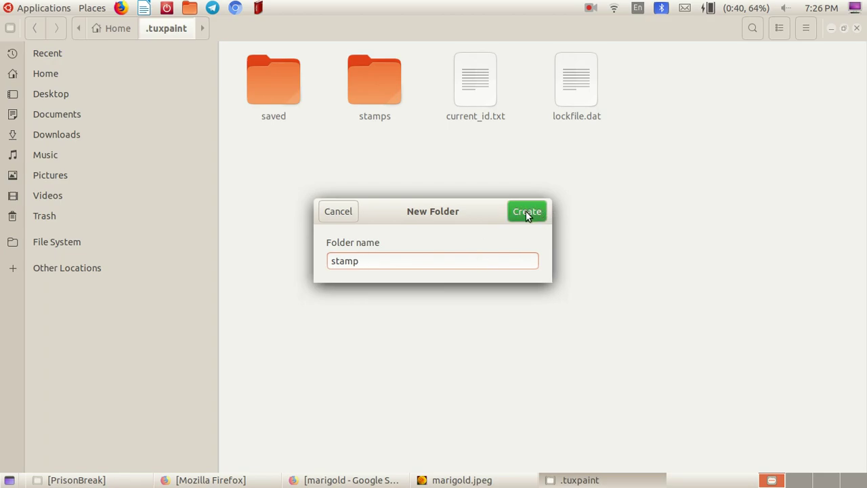
{"action": "left_click", "coordinate": [334, 212]}
Open the stamps folder inside the .tuxpaint folder.
{"action": "double_click", "coordinate": [382, 79]}
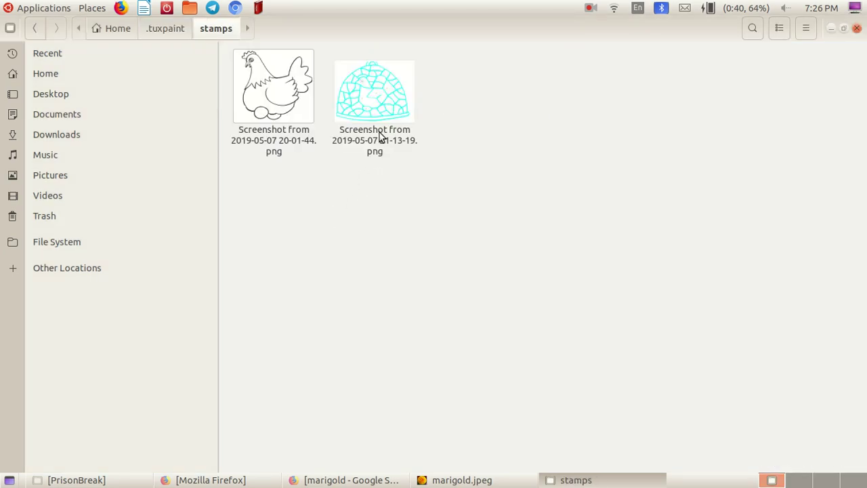
{"action": "left_click", "coordinate": [169, 28]}
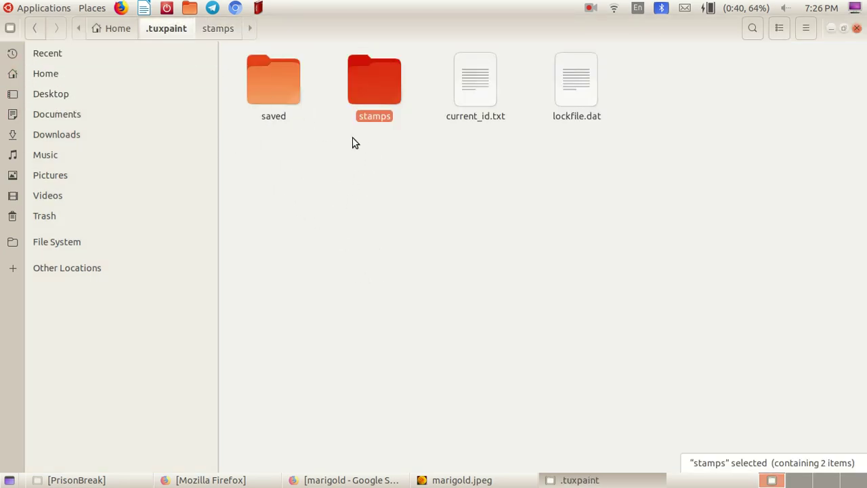
{"action": "double_click", "coordinate": [379, 90]}
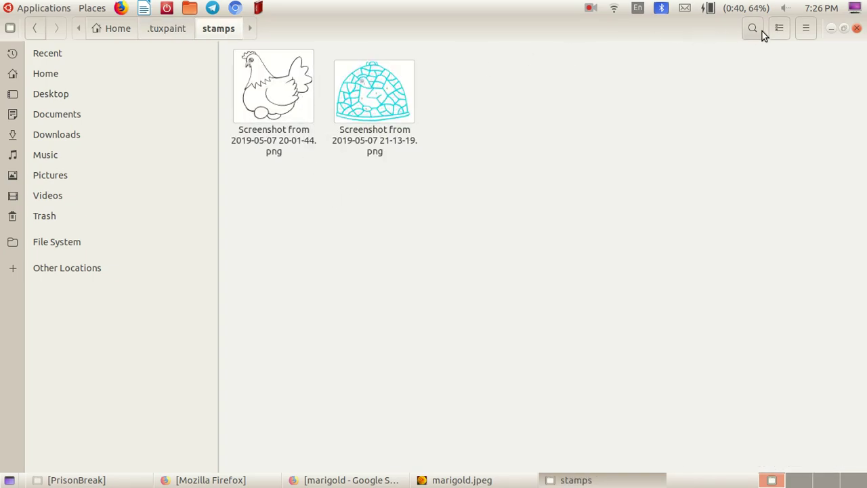
Get the file manager and image viewer windows out of the way and copy marigold.jpeg from the desktop.
{"action": "left_click", "coordinate": [830, 28]}
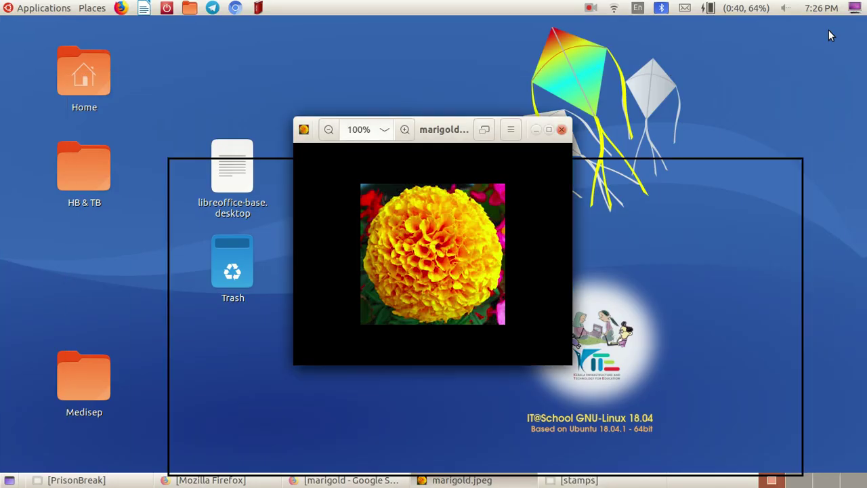
{"action": "left_click", "coordinate": [564, 132]}
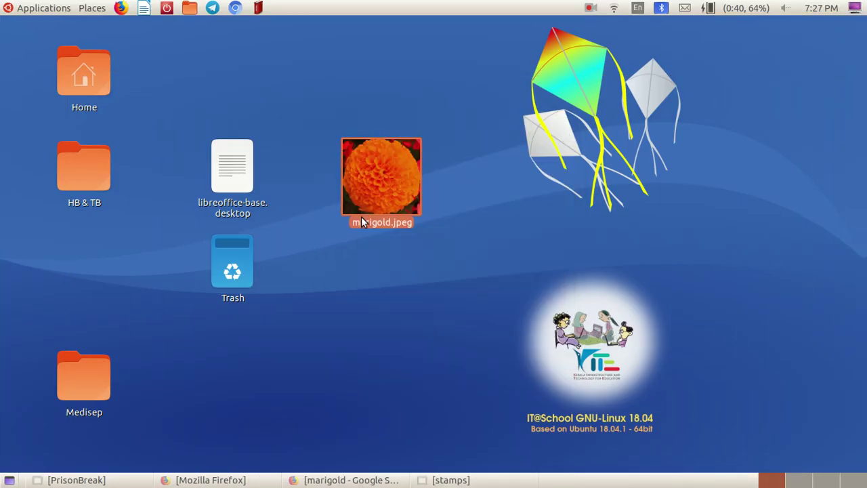
{"action": "right_click", "coordinate": [381, 187]}
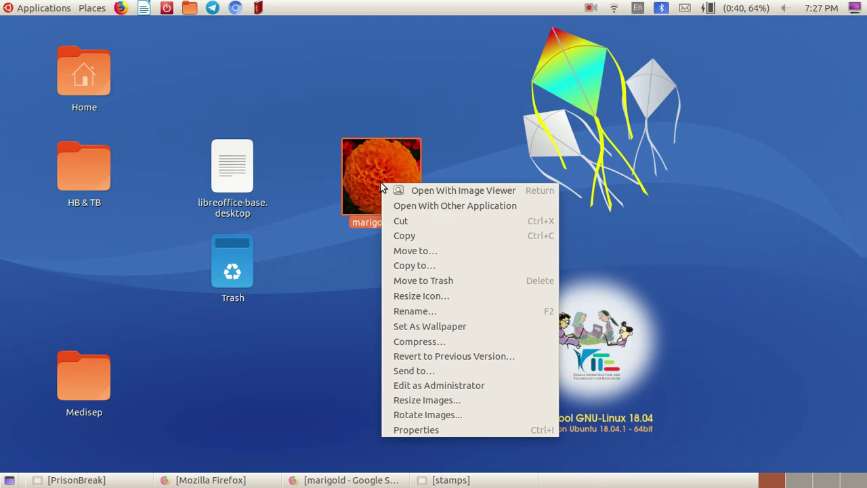
{"action": "left_click", "coordinate": [460, 92]}
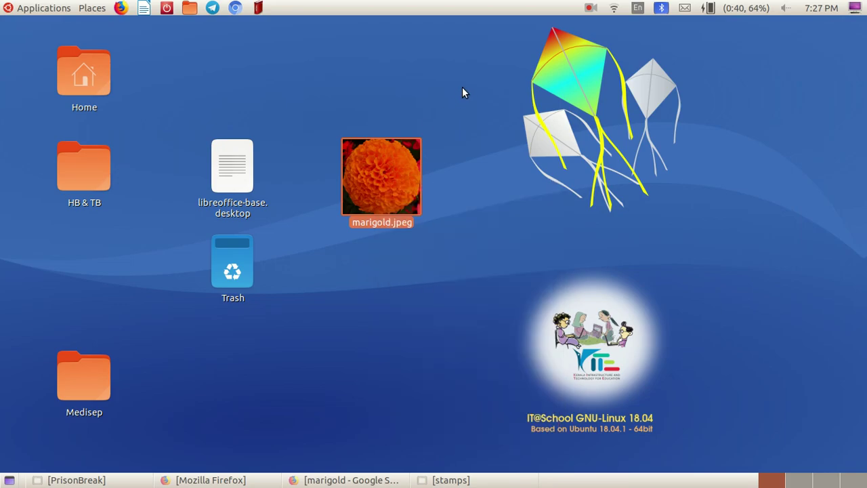
{"action": "right_click", "coordinate": [376, 177]}
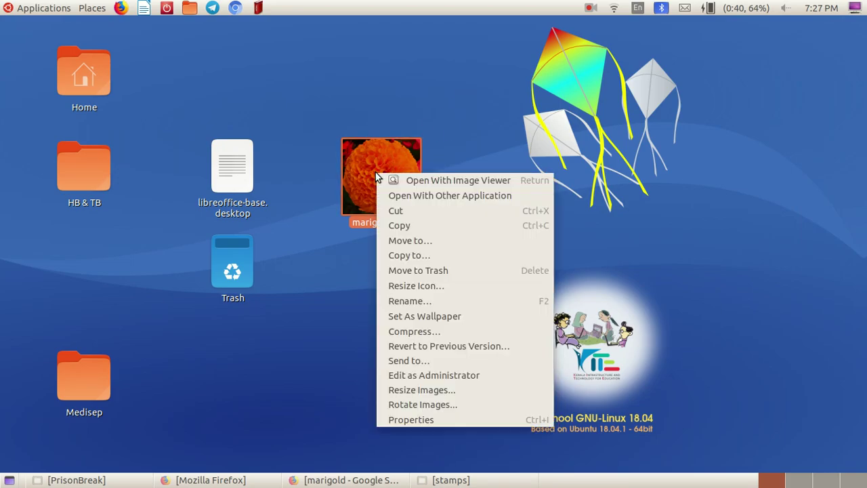
{"action": "left_click", "coordinate": [402, 227]}
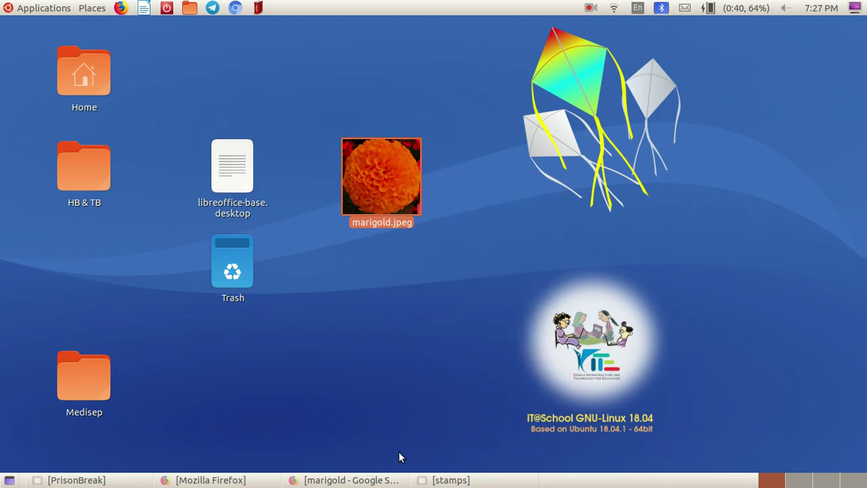
Return to the stamps folder window and paste the copied marigold.jpeg into it.
{"action": "left_click", "coordinate": [438, 481]}
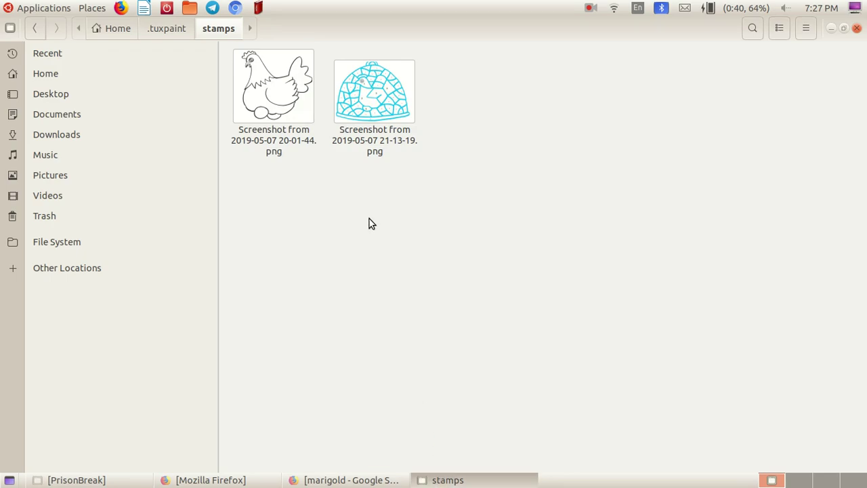
{"action": "right_click", "coordinate": [489, 138]}
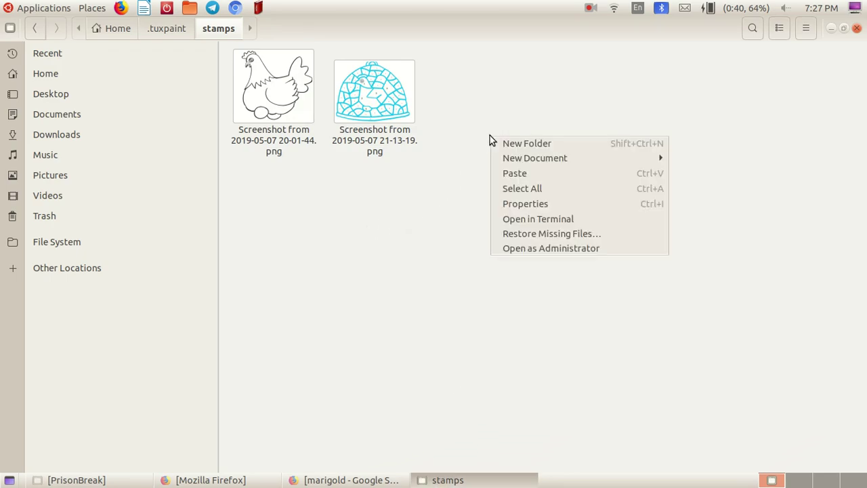
{"action": "left_click", "coordinate": [508, 174]}
{"action": "left_click", "coordinate": [375, 233]}
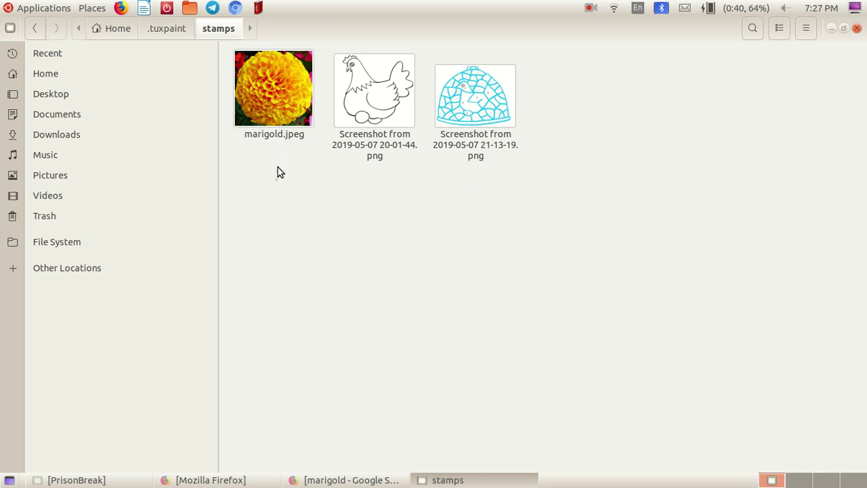
{"action": "left_click", "coordinate": [279, 109]}
{"action": "left_click", "coordinate": [309, 257]}
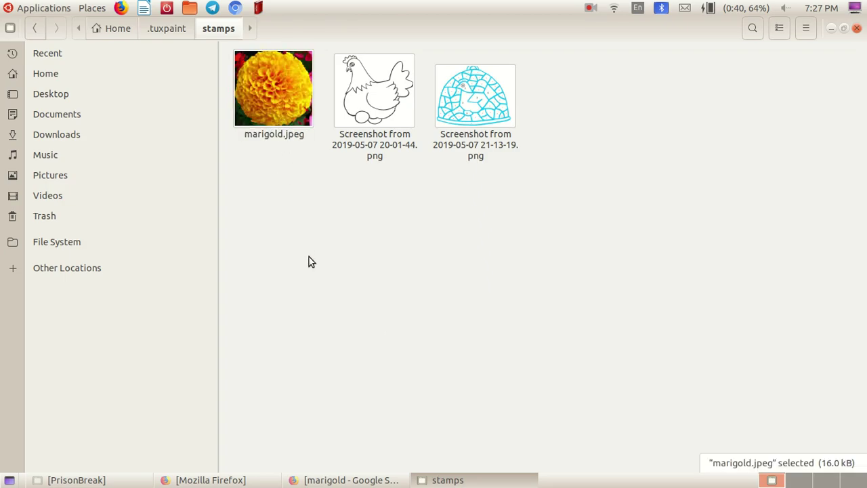
Launch Tux Paint and activate the Stamp tool.
{"action": "left_click", "coordinate": [50, 10]}
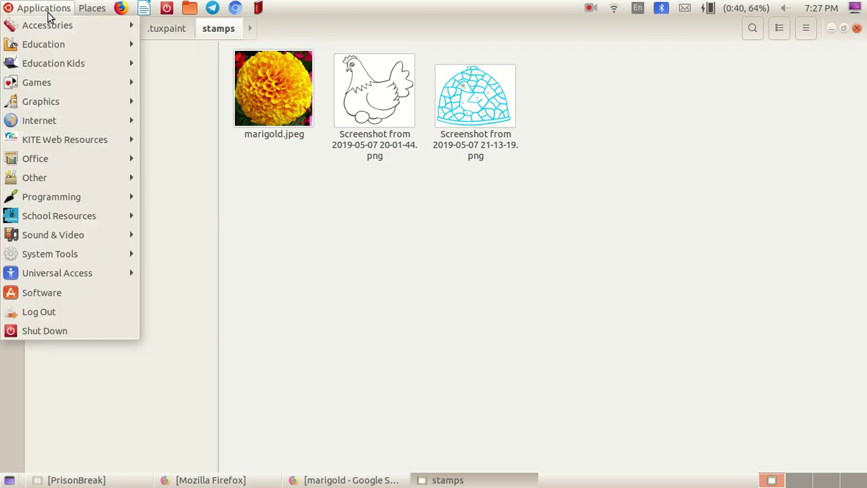
{"action": "mouse_move", "coordinate": [124, 66]}
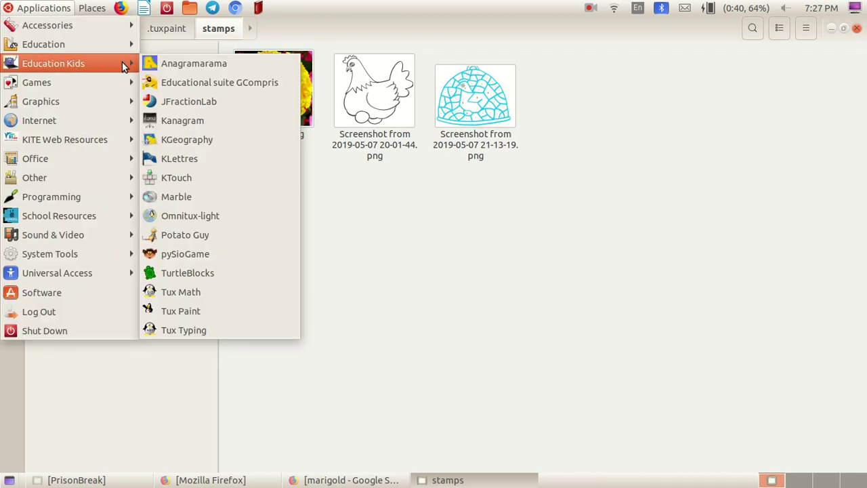
{"action": "left_click", "coordinate": [196, 310]}
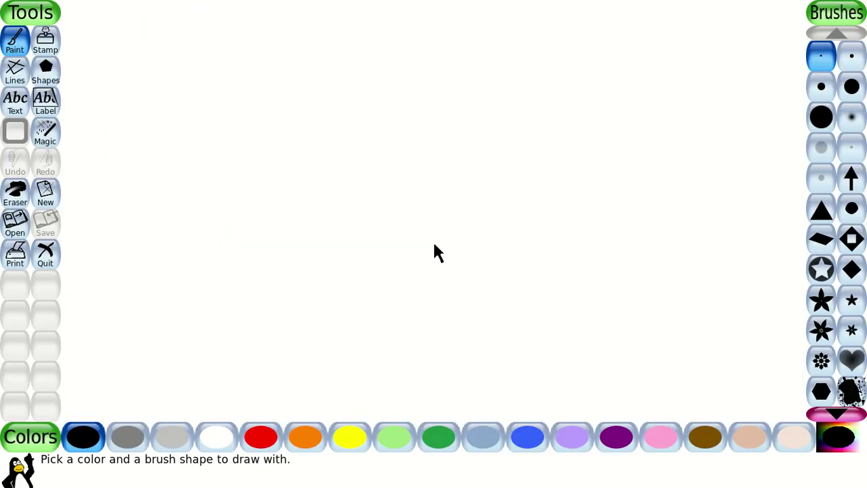
{"action": "left_click", "coordinate": [46, 50]}
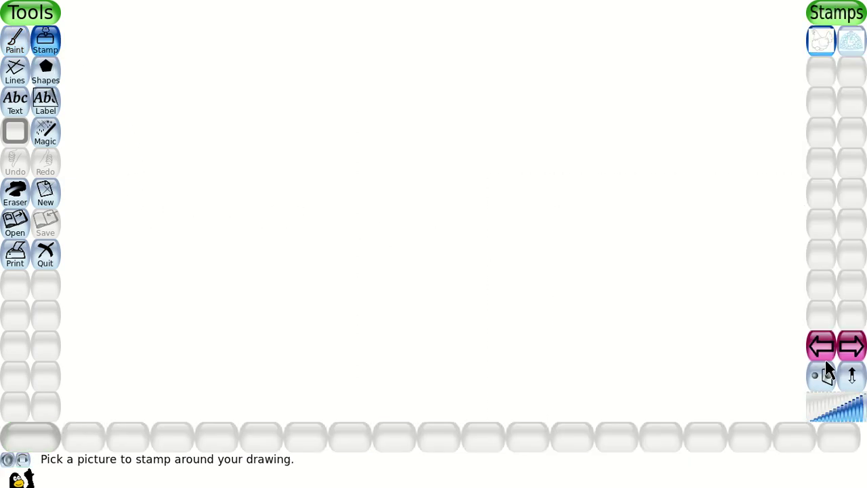
Browse forward through the stamp categories and back to the custom stamps to look for the marigold stamp.
{"action": "left_click", "coordinate": [853, 347]}
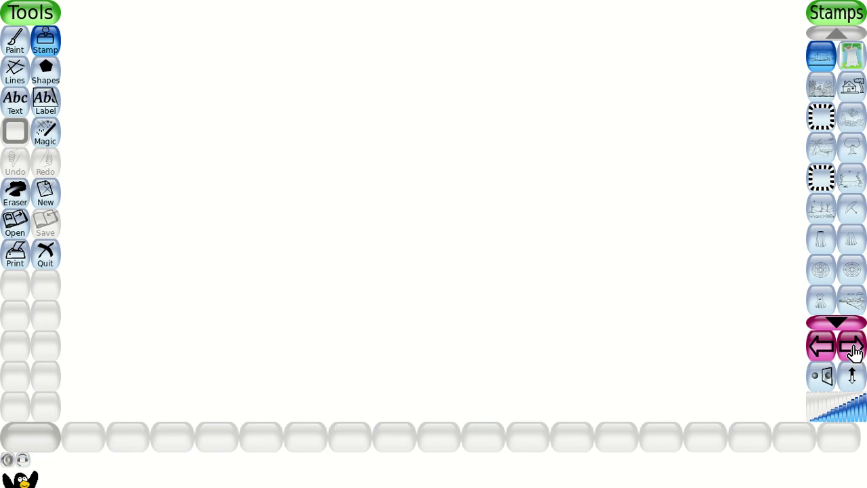
{"action": "left_click", "coordinate": [853, 346]}
{"action": "left_click", "coordinate": [855, 350]}
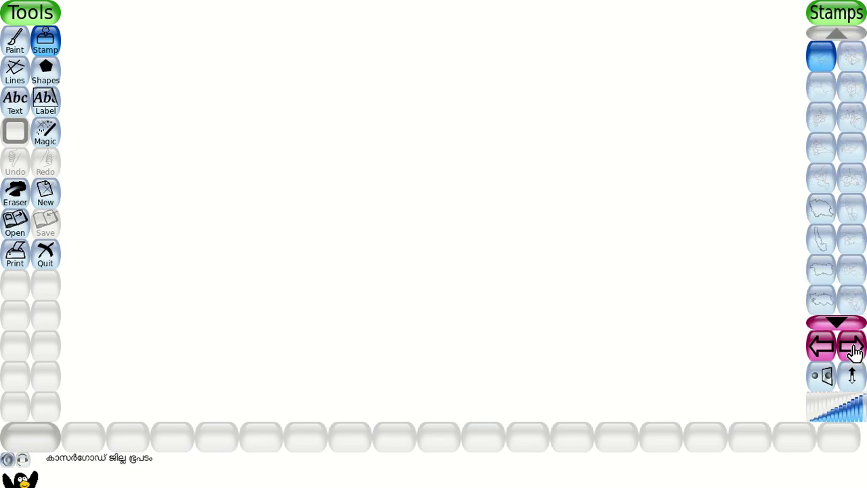
{"action": "left_click", "coordinate": [854, 351]}
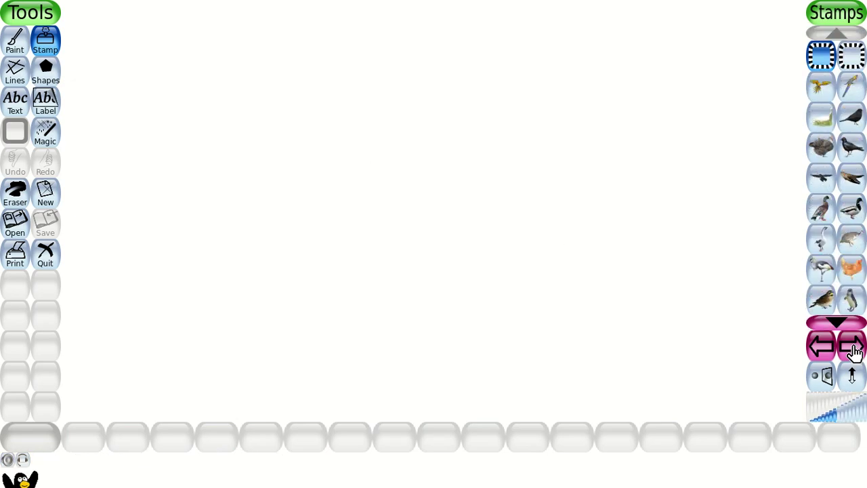
{"action": "left_click", "coordinate": [853, 346]}
{"action": "left_click", "coordinate": [822, 351]}
{"action": "left_click", "coordinate": [822, 351]}
{"action": "left_click", "coordinate": [822, 350]}
{"action": "left_click", "coordinate": [822, 350]}
{"action": "left_click", "coordinate": [822, 350]}
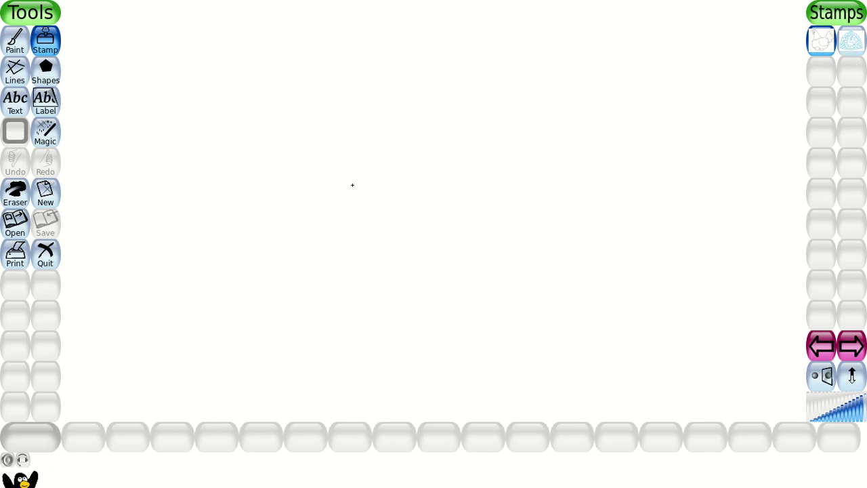
Quit Tux Paint and confirm leaving to return to the stamps folder.
{"action": "left_click", "coordinate": [46, 264]}
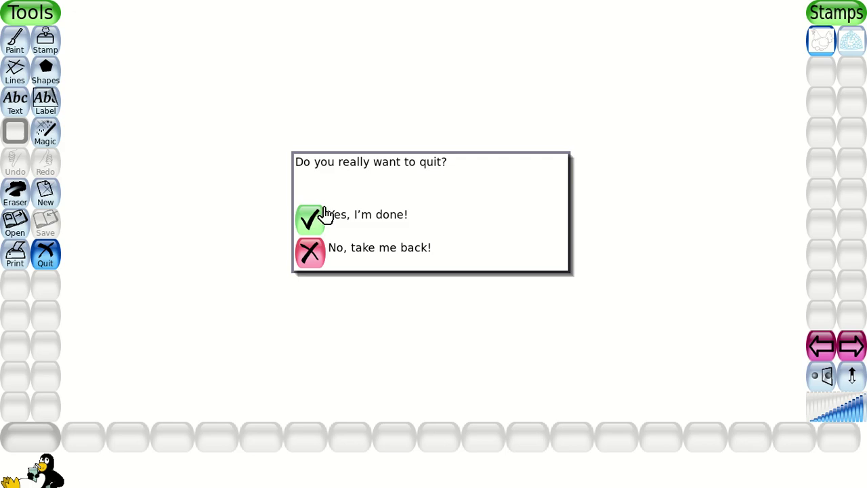
{"action": "left_click", "coordinate": [310, 253]}
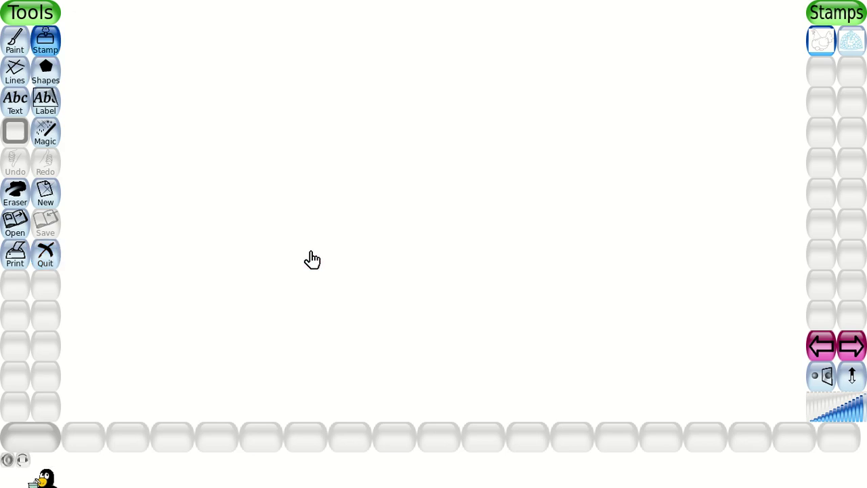
{"action": "left_click", "coordinate": [45, 255]}
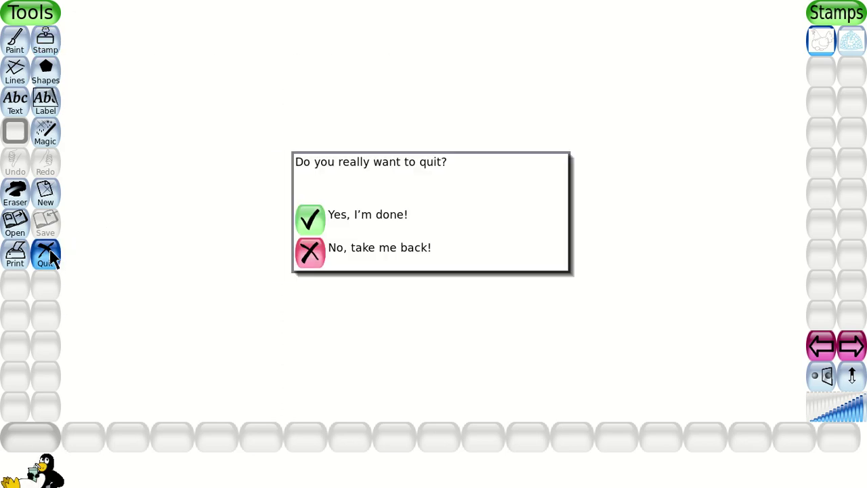
{"action": "left_click", "coordinate": [311, 222]}
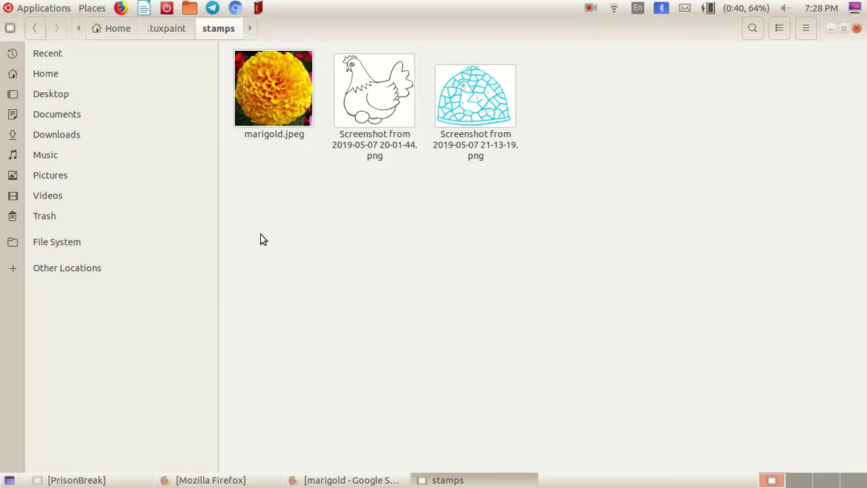
{"action": "left_click", "coordinate": [276, 102]}
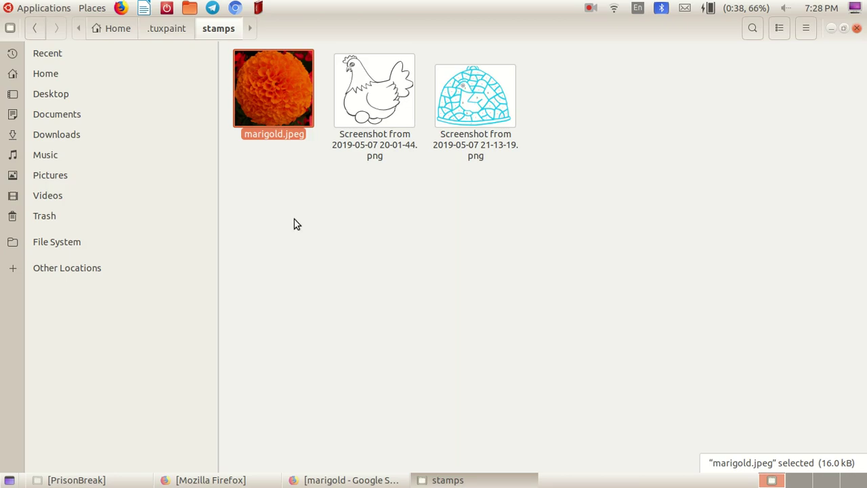
{"action": "left_click", "coordinate": [294, 219]}
{"action": "left_click", "coordinate": [283, 96]}
{"action": "left_click", "coordinate": [306, 154]}
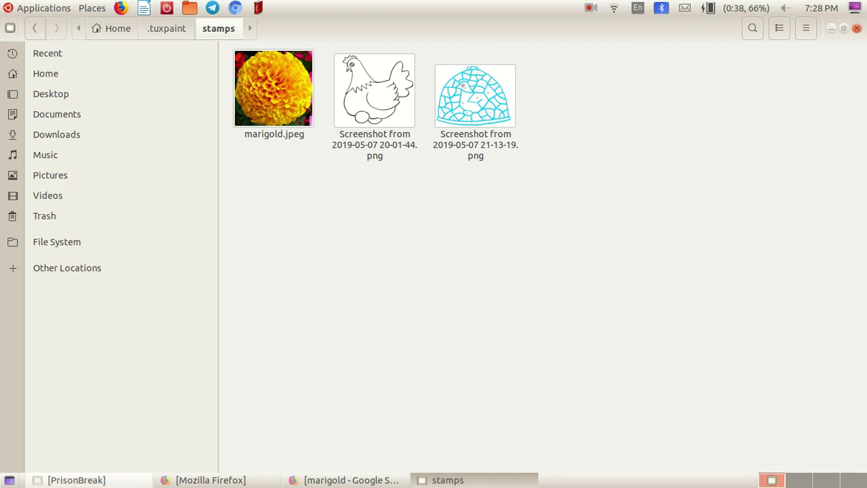
{"action": "left_click", "coordinate": [325, 470]}
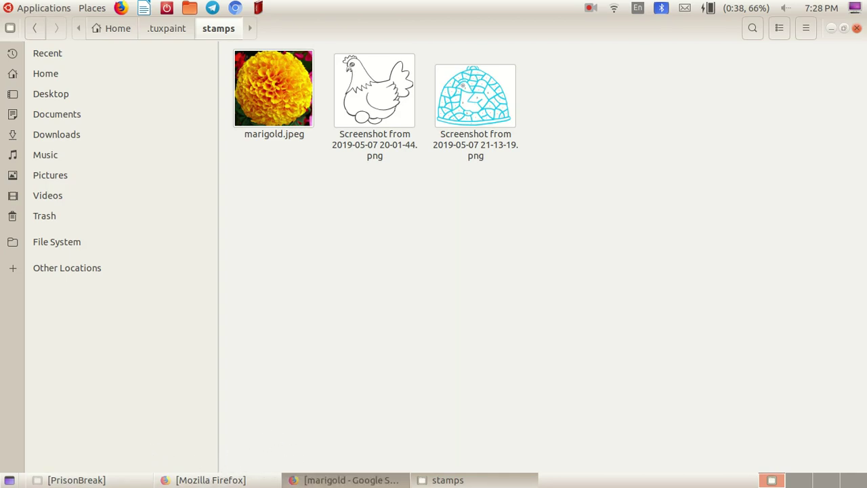
{"action": "left_click", "coordinate": [444, 480]}
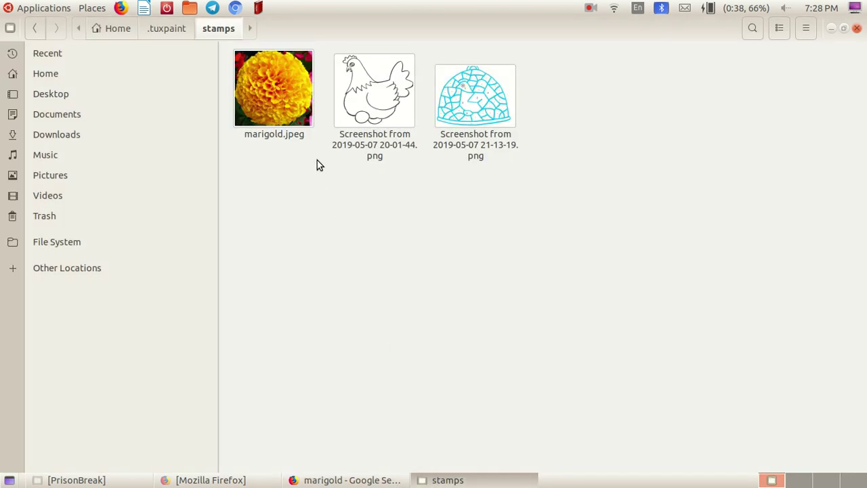
{"action": "left_click", "coordinate": [381, 156]}
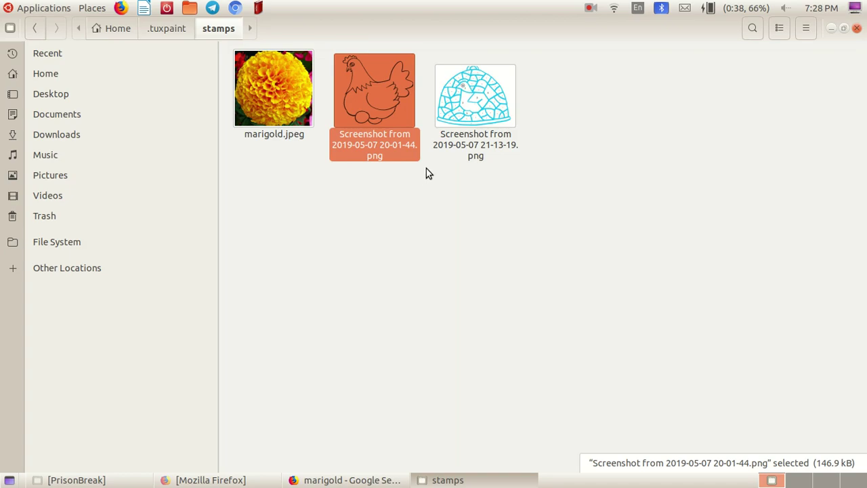
{"action": "left_click", "coordinate": [284, 92]}
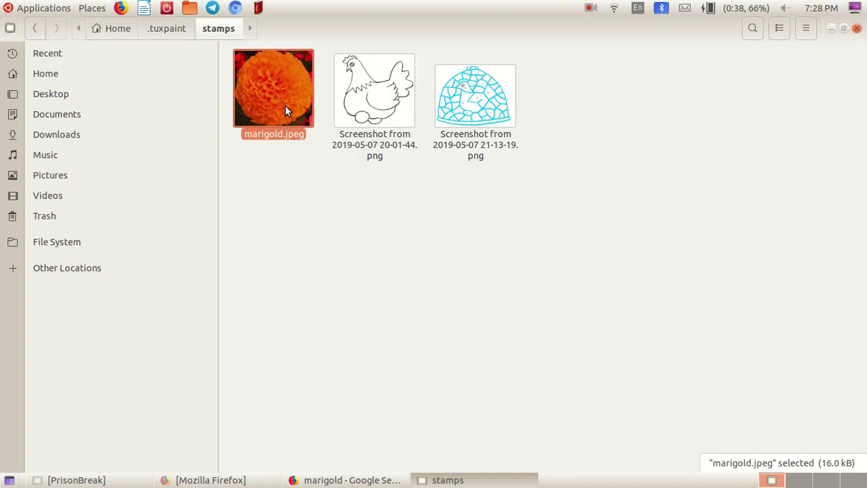
{"action": "key", "text": "F2"}
{"action": "left_click", "coordinate": [262, 179]}
{"action": "left_click_drag", "start_coordinate": [238, 179], "coordinate": [267, 181]}
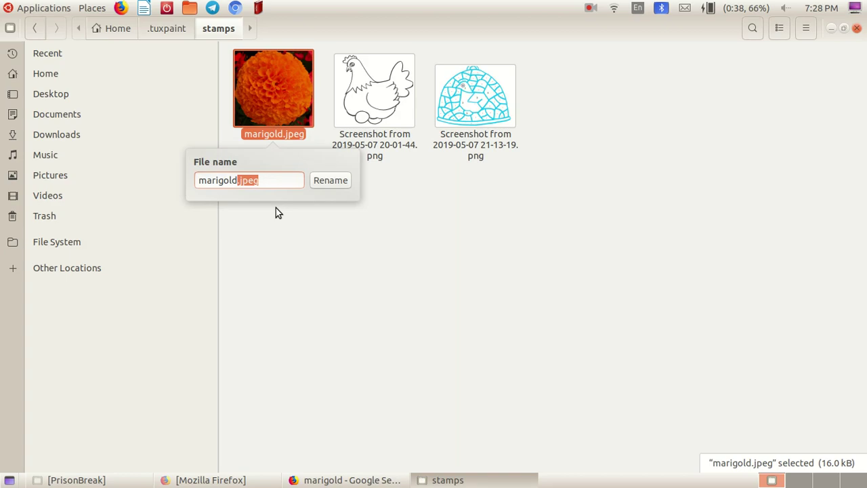
{"action": "left_click", "coordinate": [348, 242]}
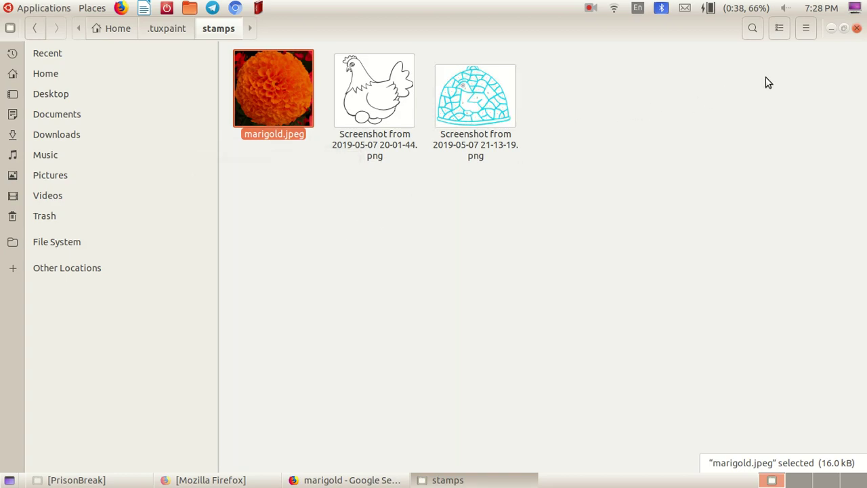